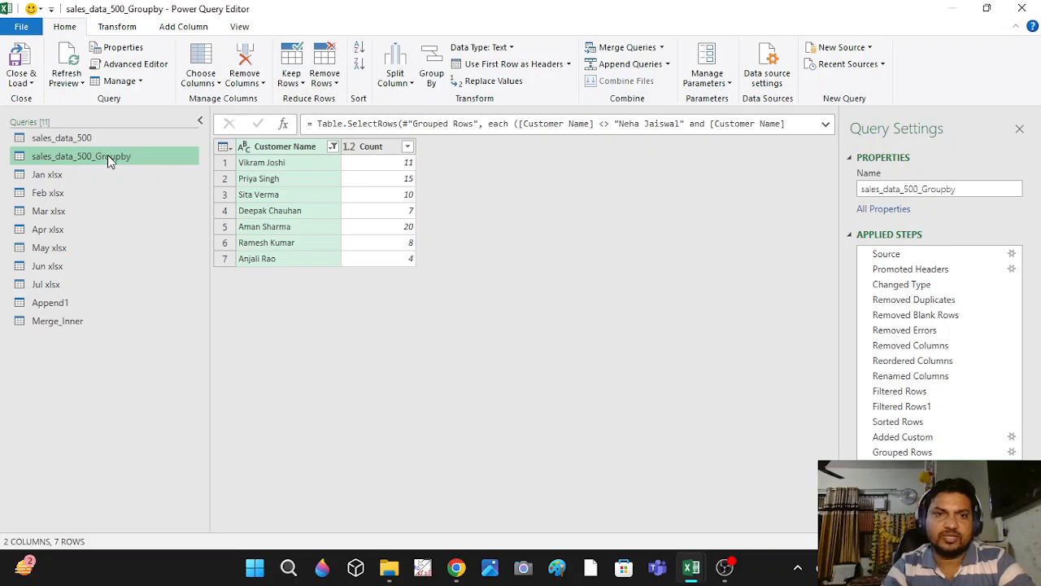
# Examine the Customer Name filter values in sales_data_500_Groupby and compare that query's data with sales_data_500.
pyautogui.click(332, 147)
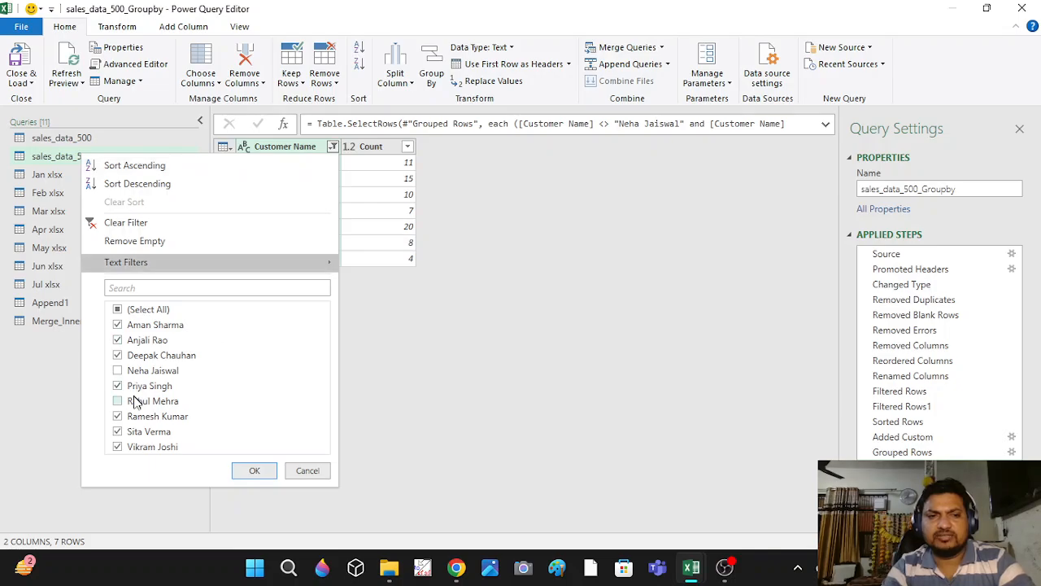
pyautogui.click(308, 472)
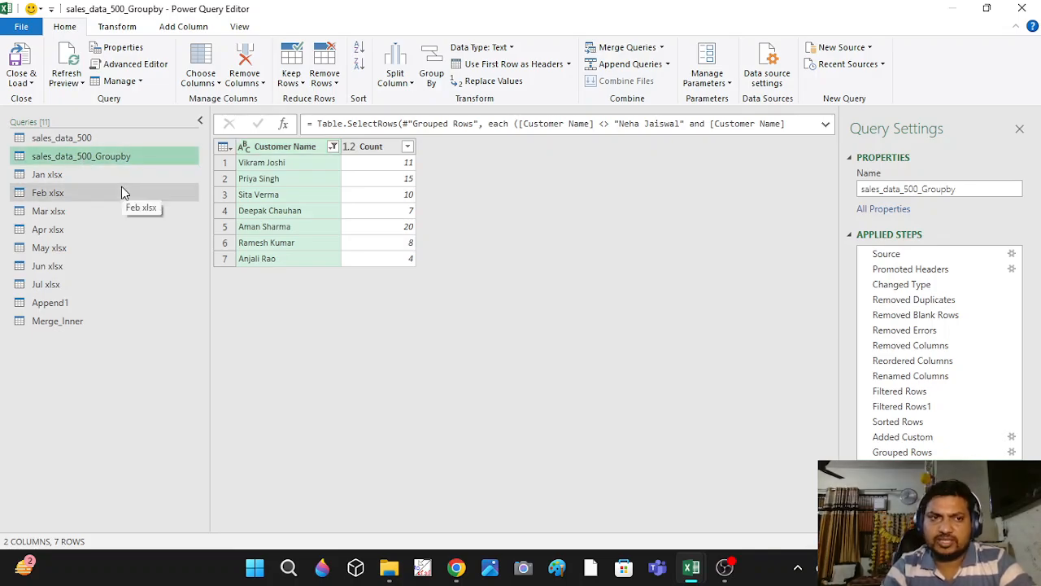
pyautogui.doubleClick(85, 140)
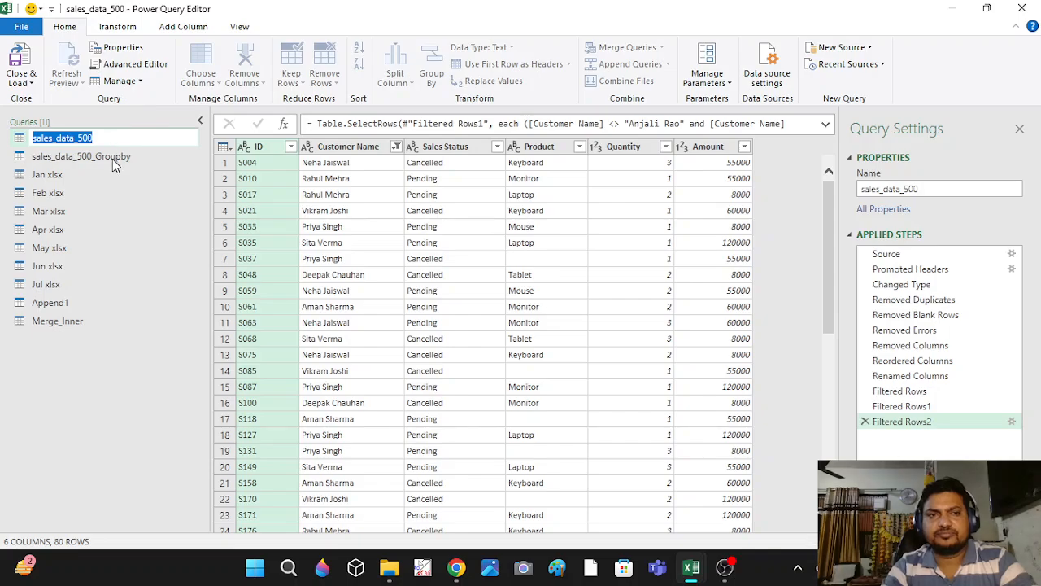
pyautogui.press('Return')
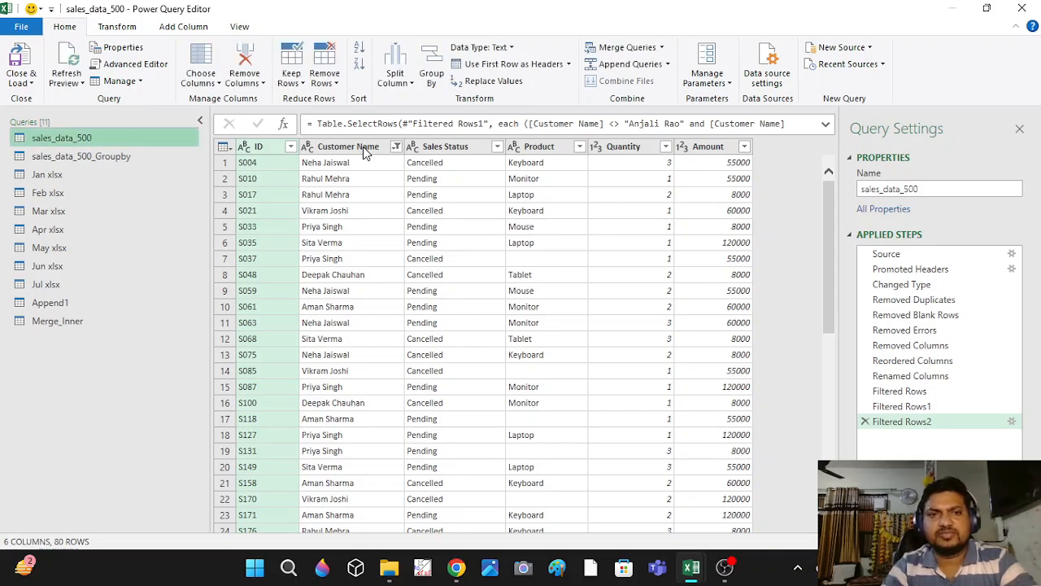
pyautogui.click(461, 148)
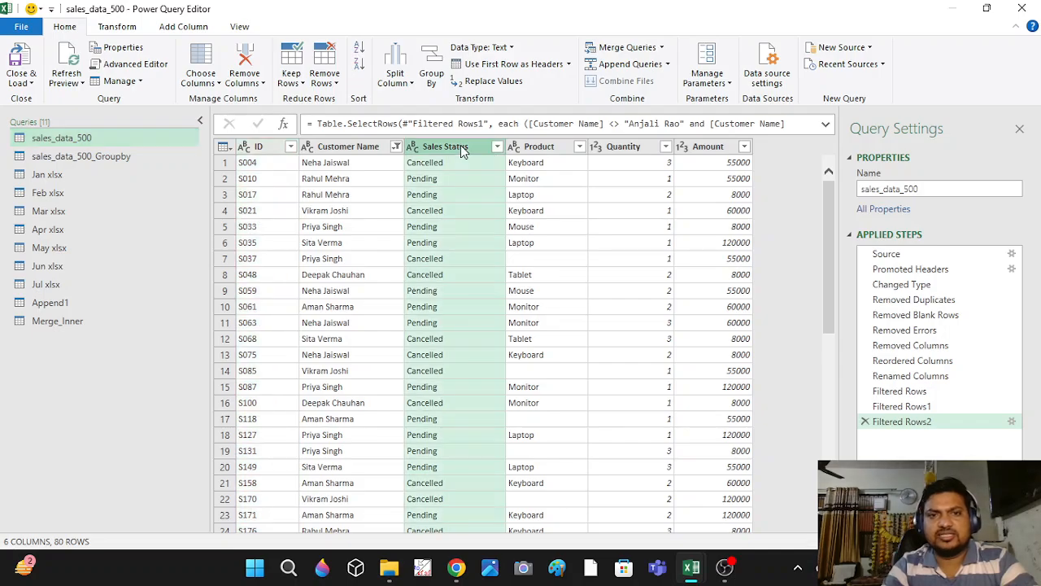
pyautogui.doubleClick(92, 146)
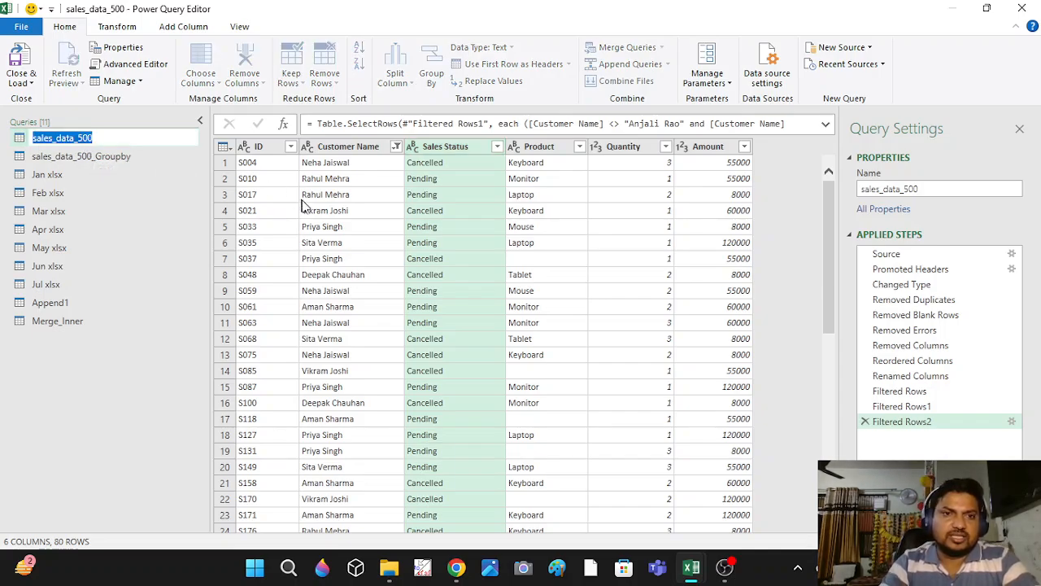
pyautogui.click(122, 157)
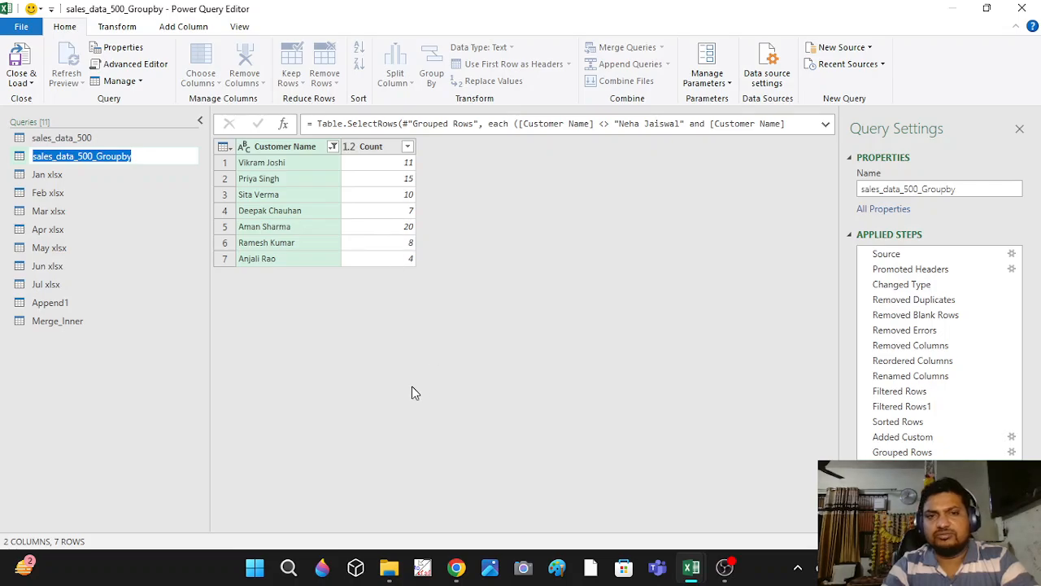
pyautogui.press('Return')
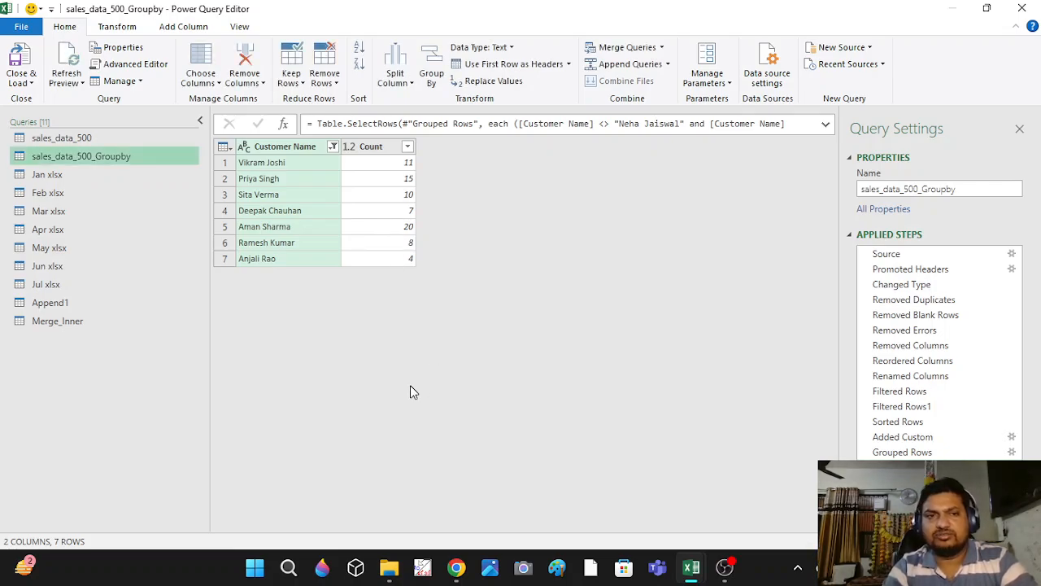
# Merge sales_data_500_Groupby with sales_data_500 as a new query, matching both on Customer Name with a Left Outer join.
pyautogui.click(297, 150)
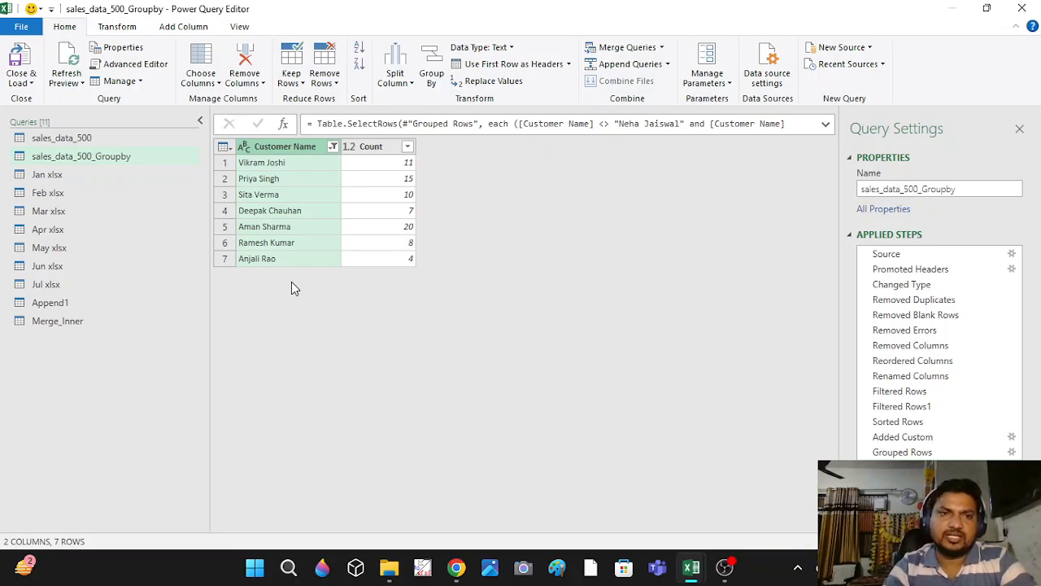
pyautogui.click(662, 47)
pyautogui.click(640, 83)
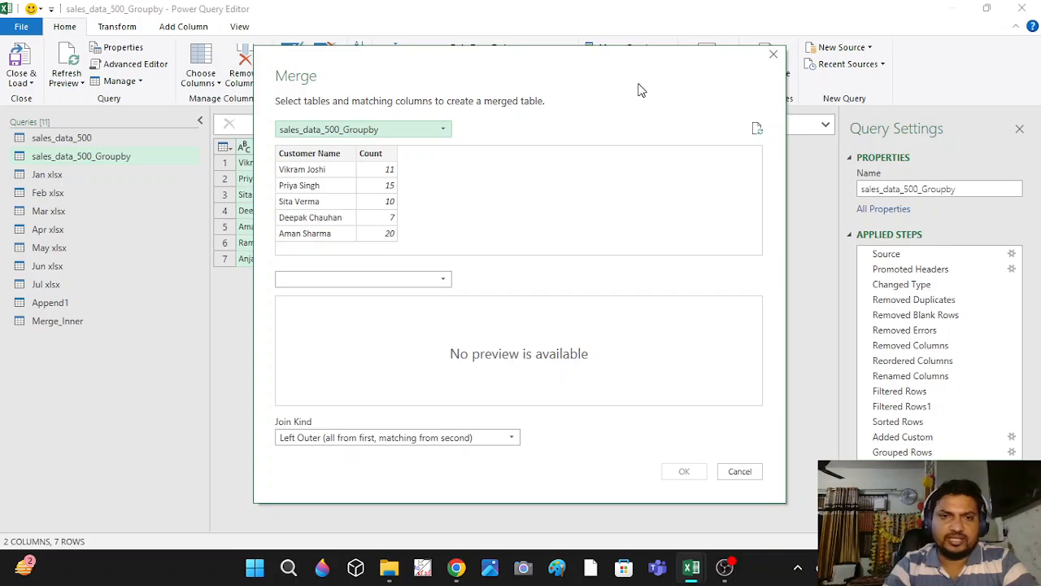
pyautogui.click(311, 156)
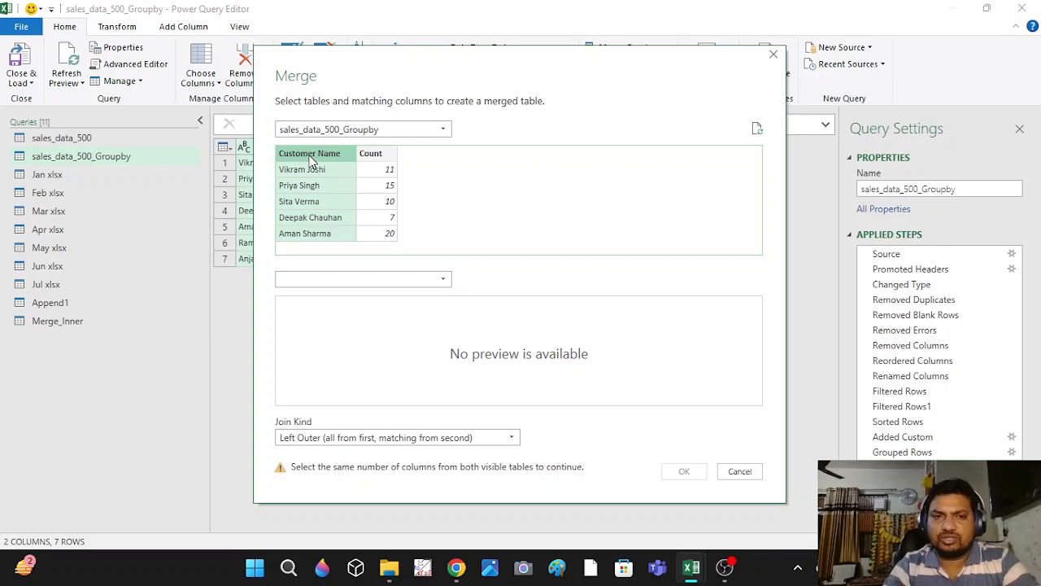
pyautogui.click(444, 282)
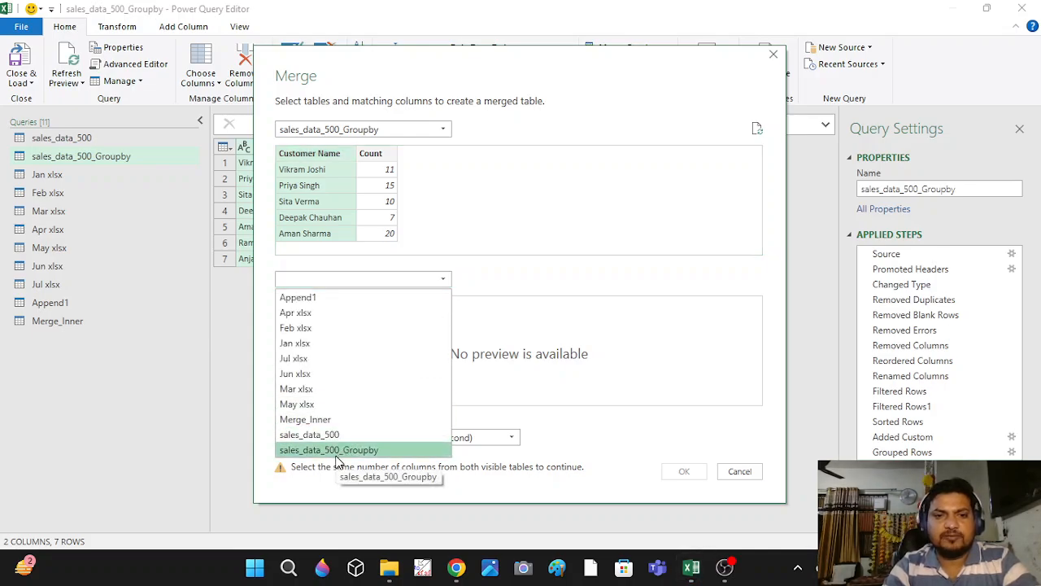
pyautogui.click(358, 437)
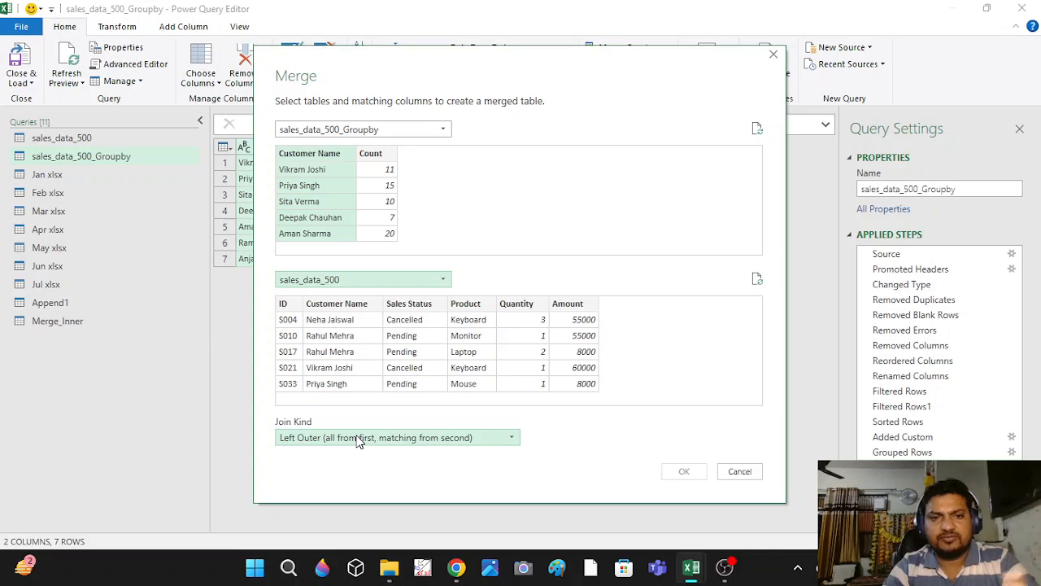
pyautogui.click(338, 308)
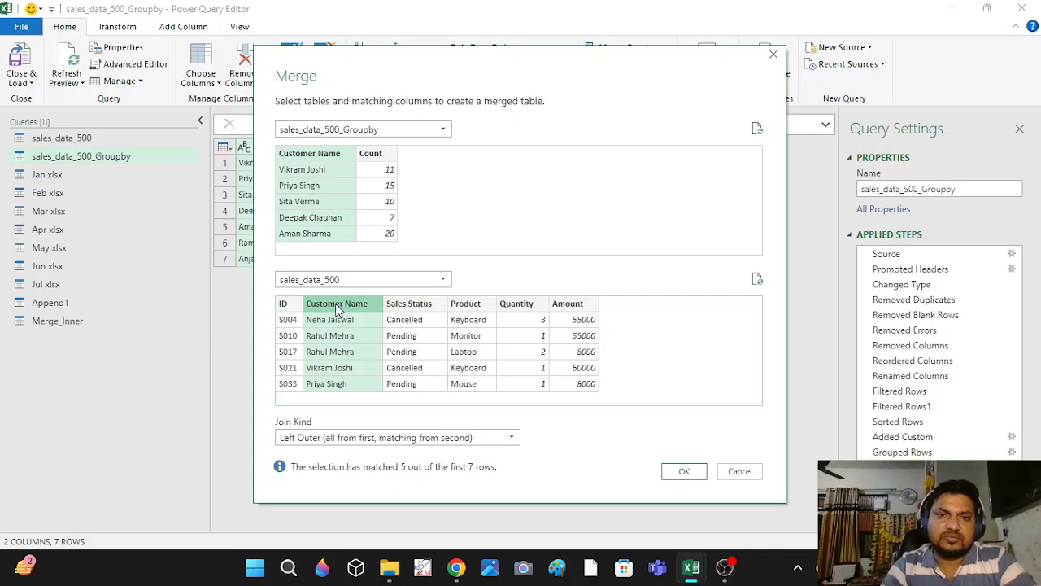
pyautogui.click(682, 472)
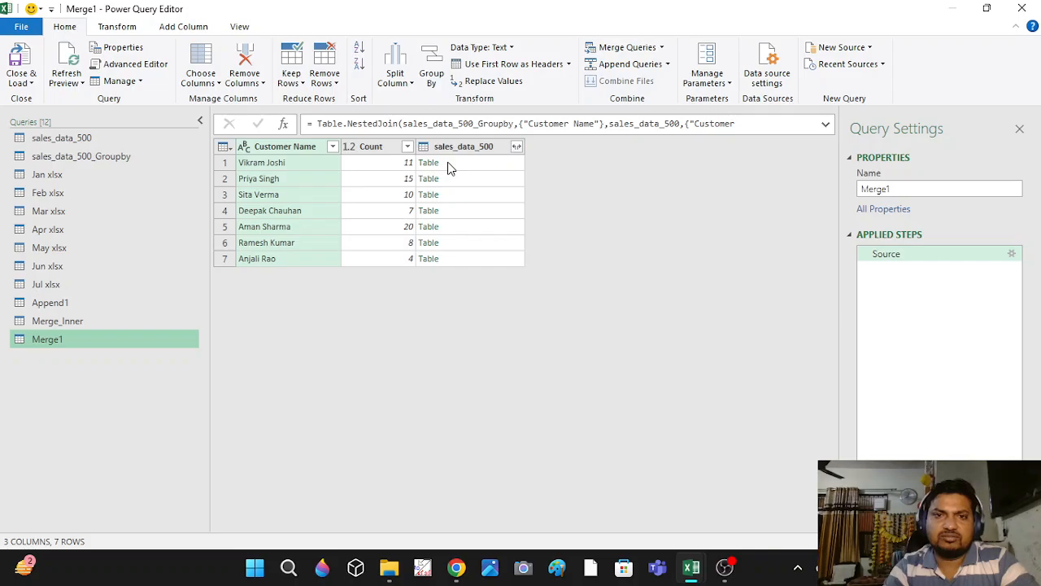
# Expand only the Customer Name field from the merged sales_data_500 column, using the original column name as prefix.
pyautogui.click(517, 146)
pyautogui.click(293, 208)
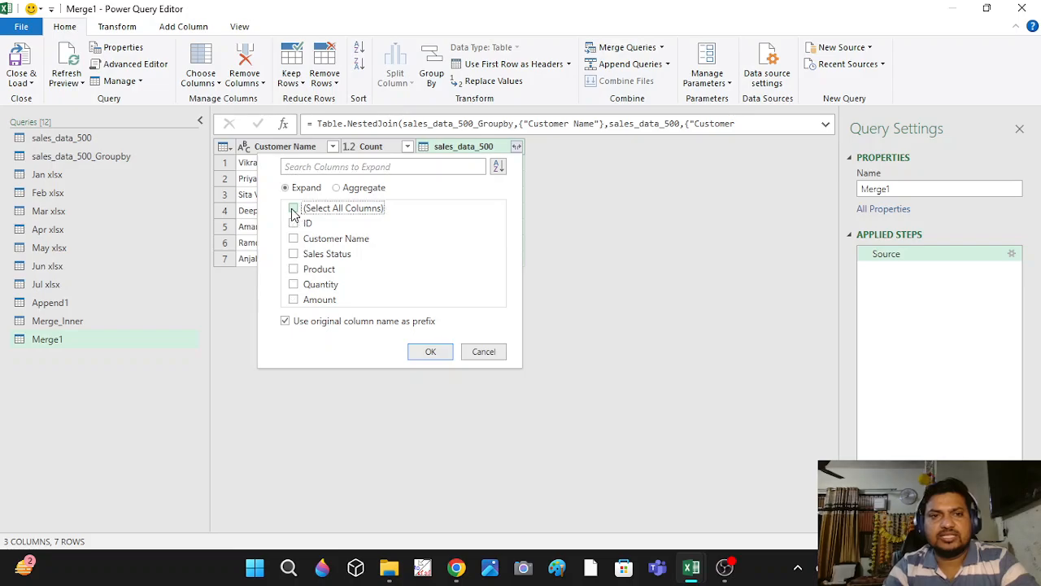
pyautogui.click(293, 239)
pyautogui.click(433, 355)
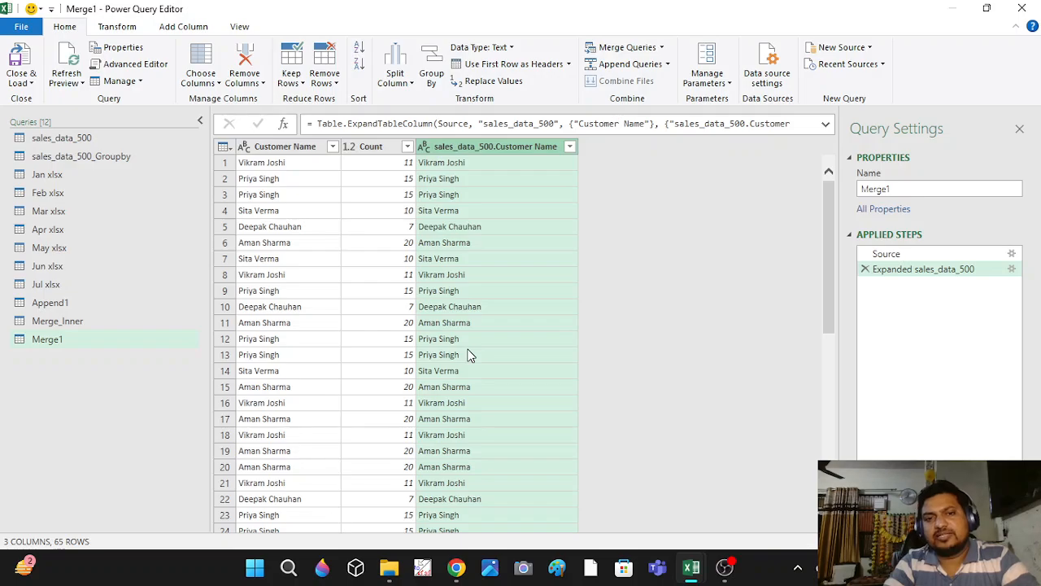
# Inspect the final rows of the merged table, rows 64 and 65, for customers without a match in sales_data_500.
pyautogui.moveTo(829, 221); pyautogui.dragTo(814, 476)
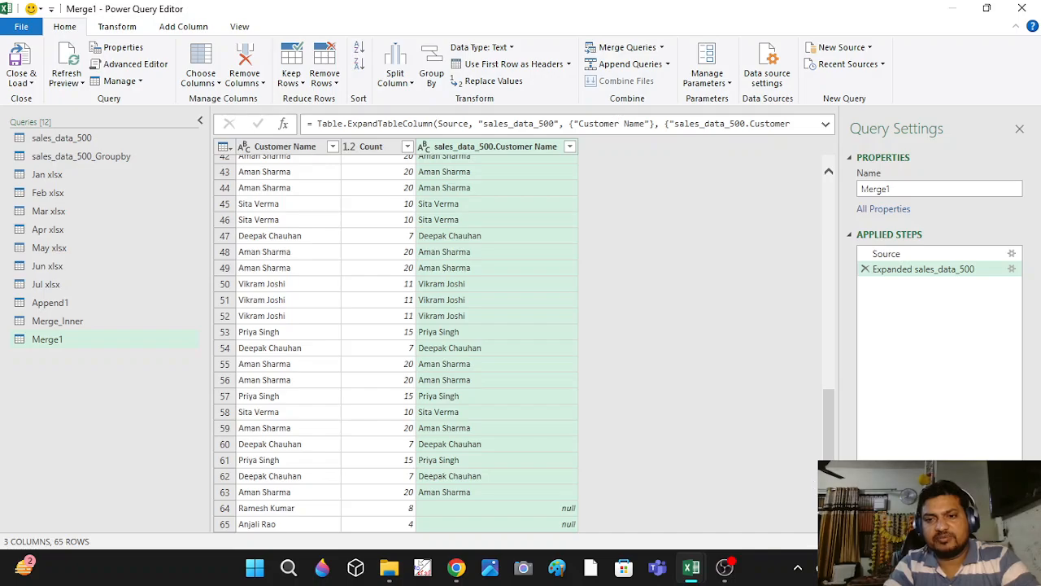
pyautogui.click(297, 508)
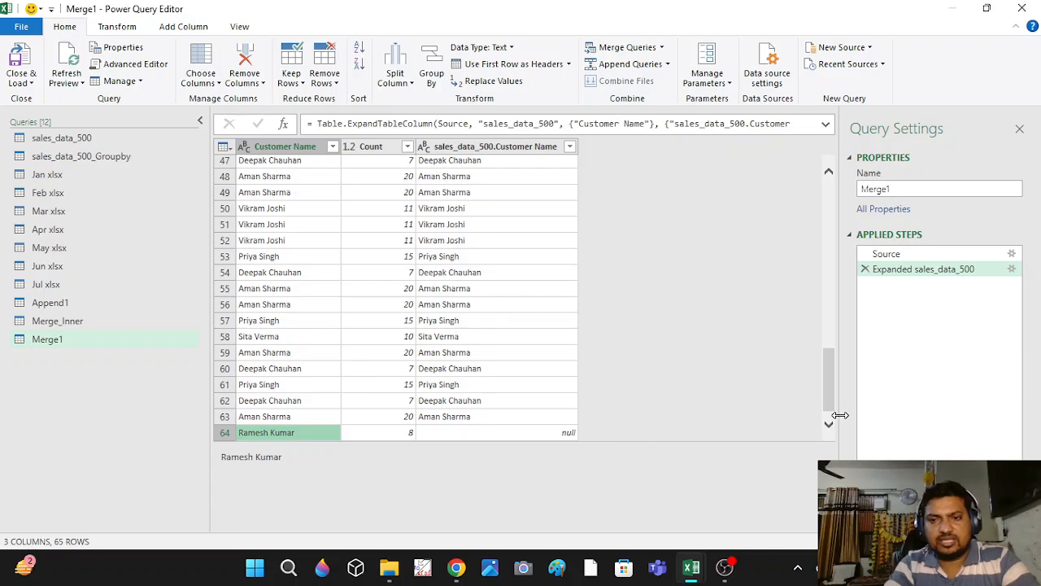
pyautogui.scroll(-2, 834, 400)
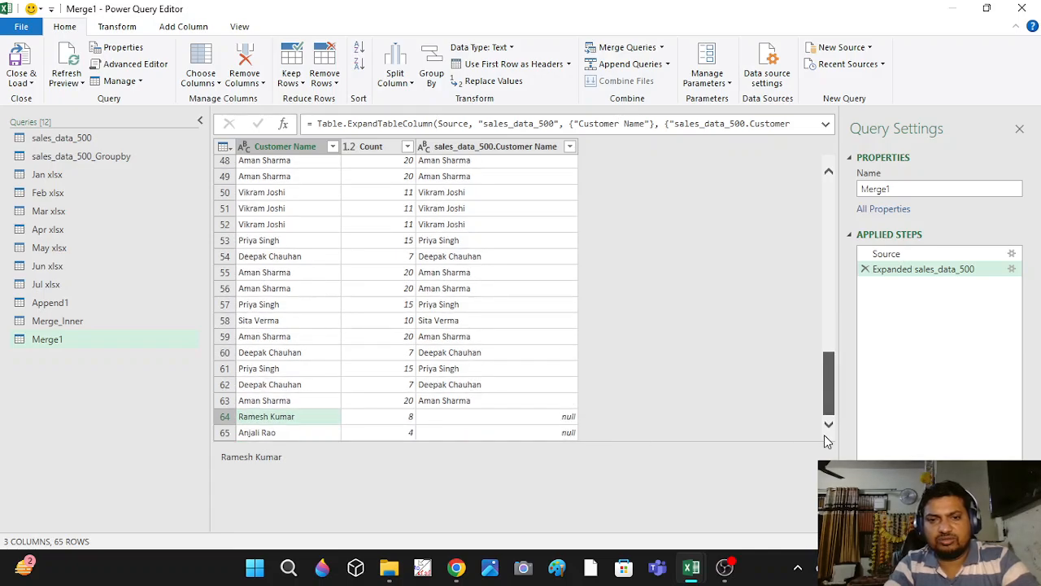
pyautogui.click(222, 419)
pyautogui.click(218, 436)
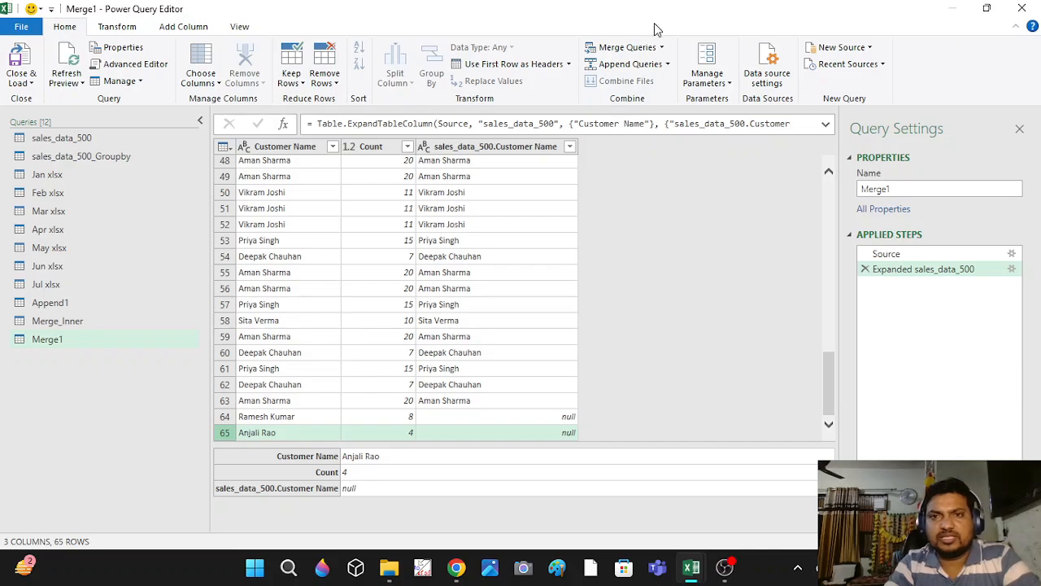
pyautogui.click(661, 47)
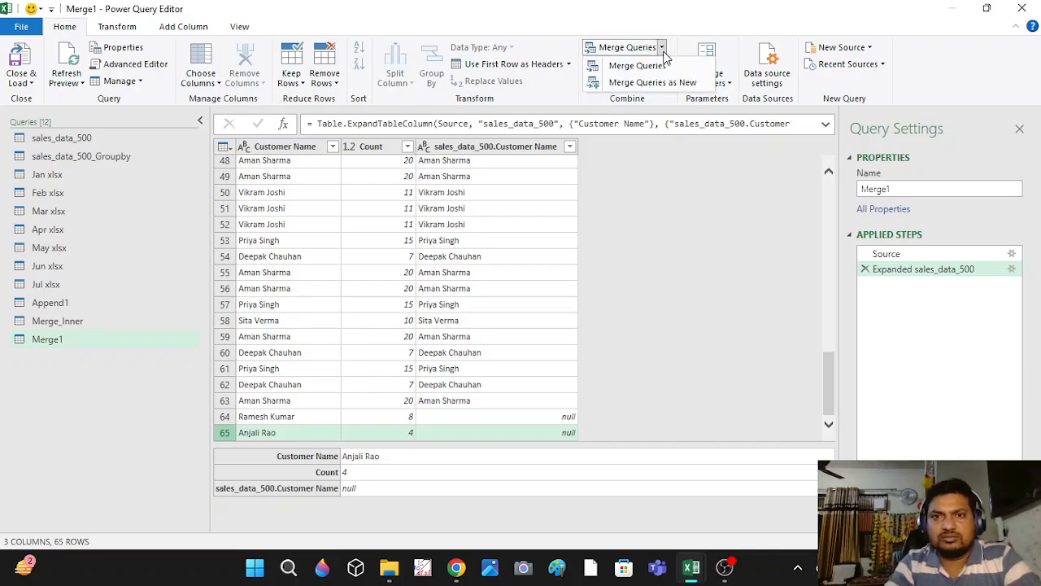
pyautogui.click(647, 84)
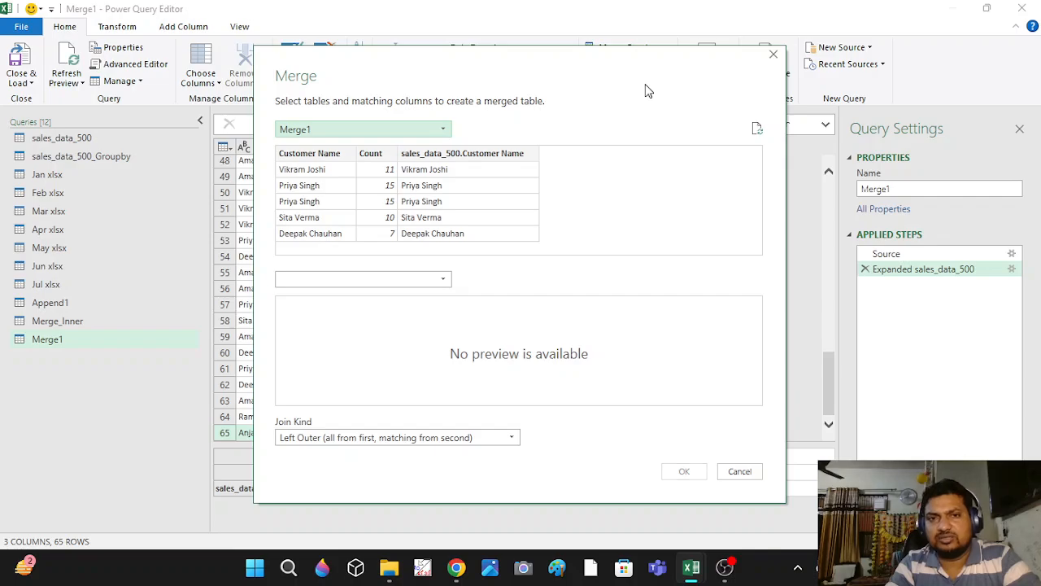
pyautogui.press('Escape')
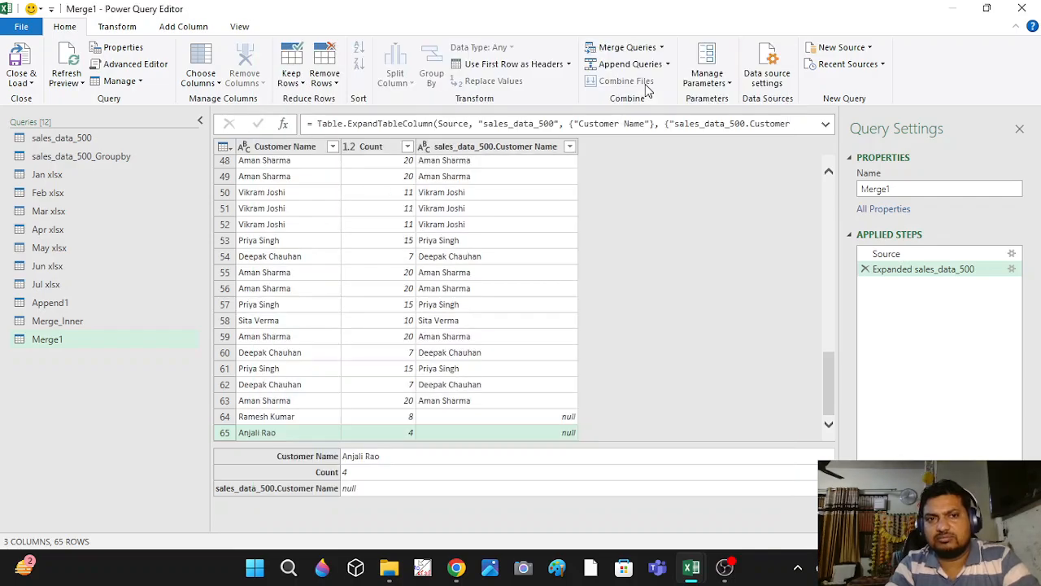
pyautogui.click(910, 273)
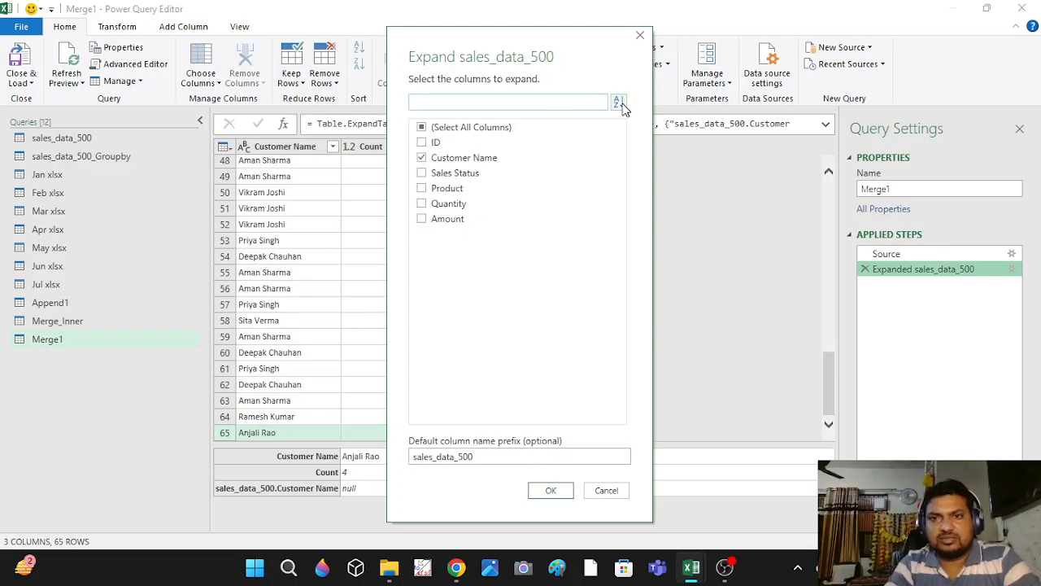
pyautogui.click(620, 102)
pyautogui.click(625, 106)
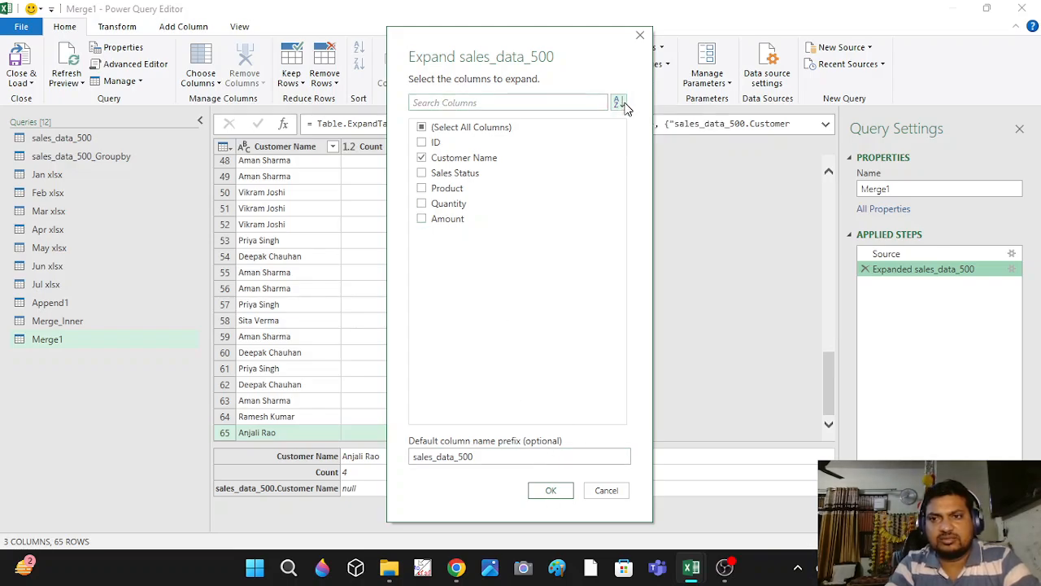
pyautogui.click(642, 37)
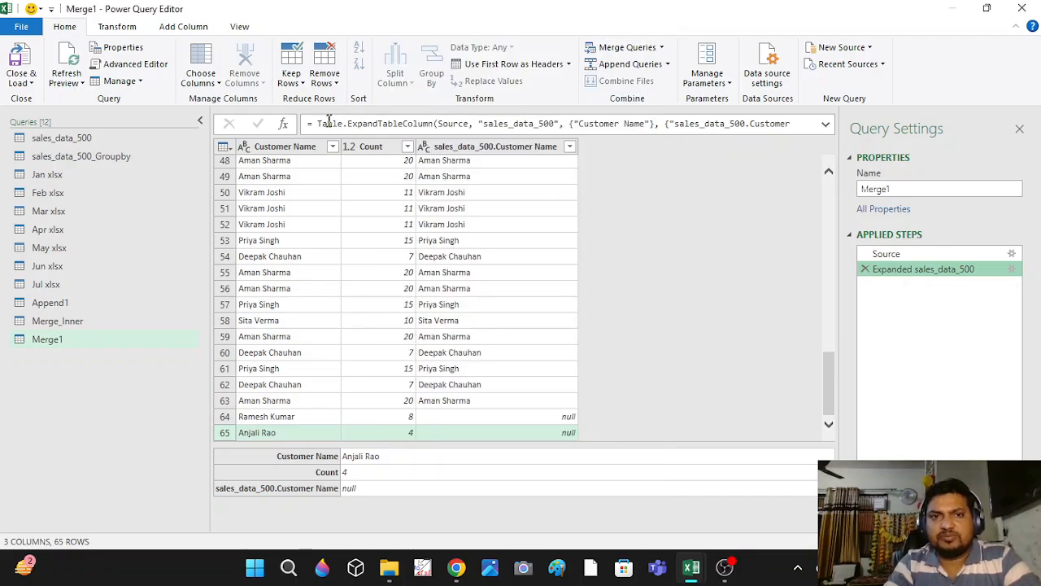
# Show the full step formula and change the join kind in Merge1's Source step to Left Anti (rows only in first).
pyautogui.click(826, 125)
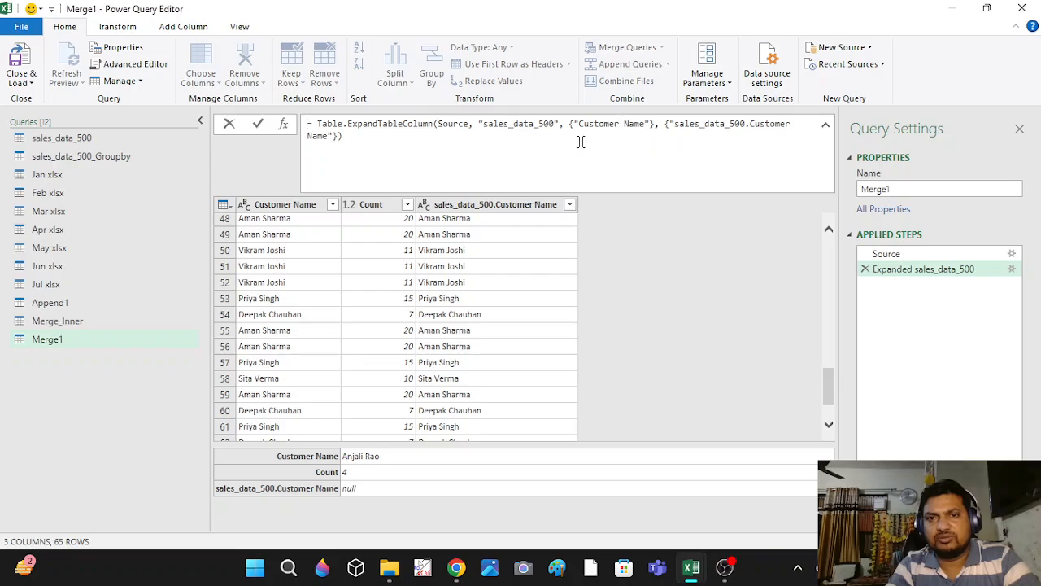
pyautogui.doubleClick(917, 255)
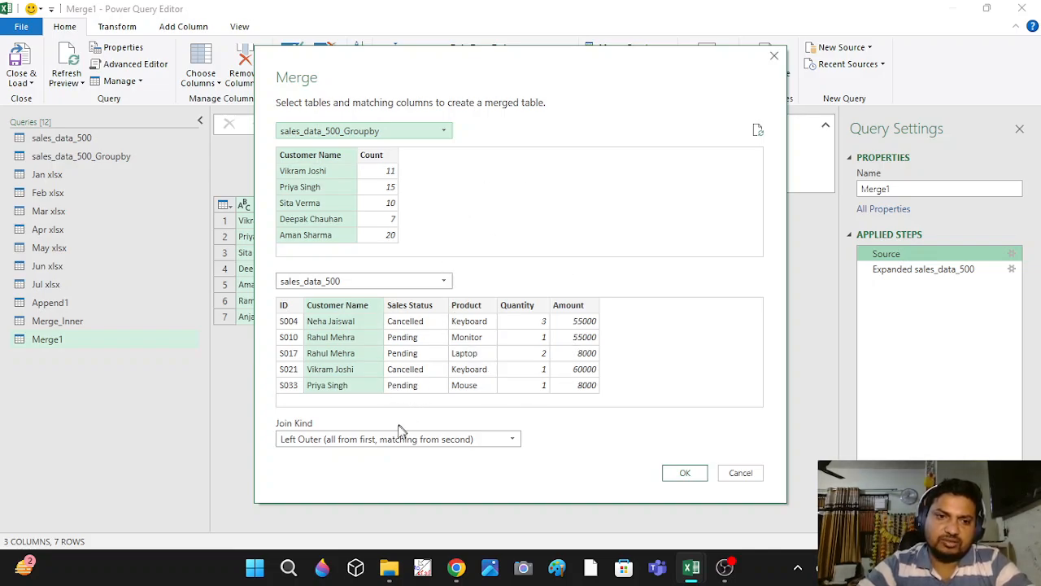
pyautogui.click(368, 440)
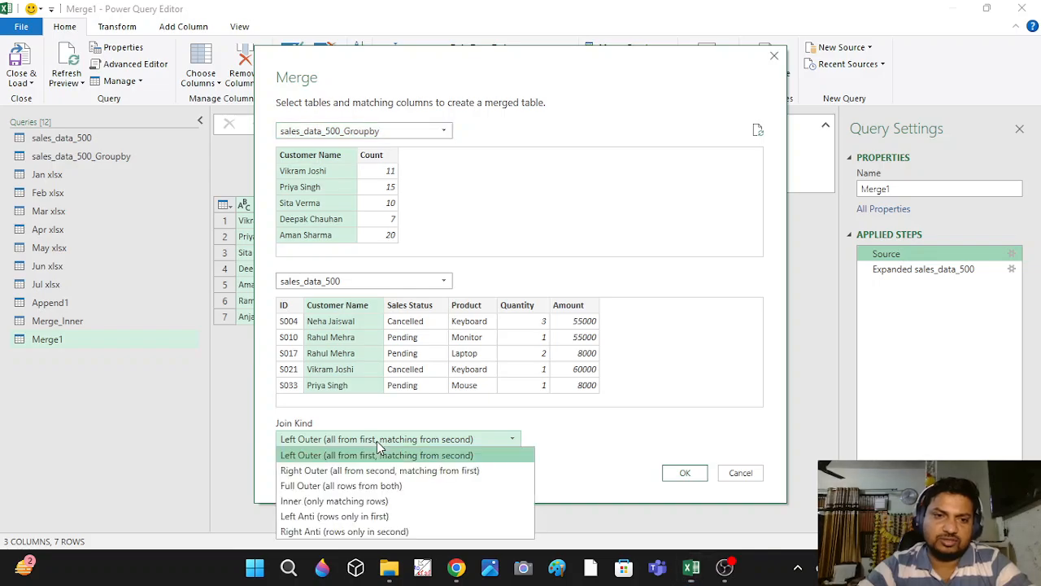
pyautogui.click(351, 516)
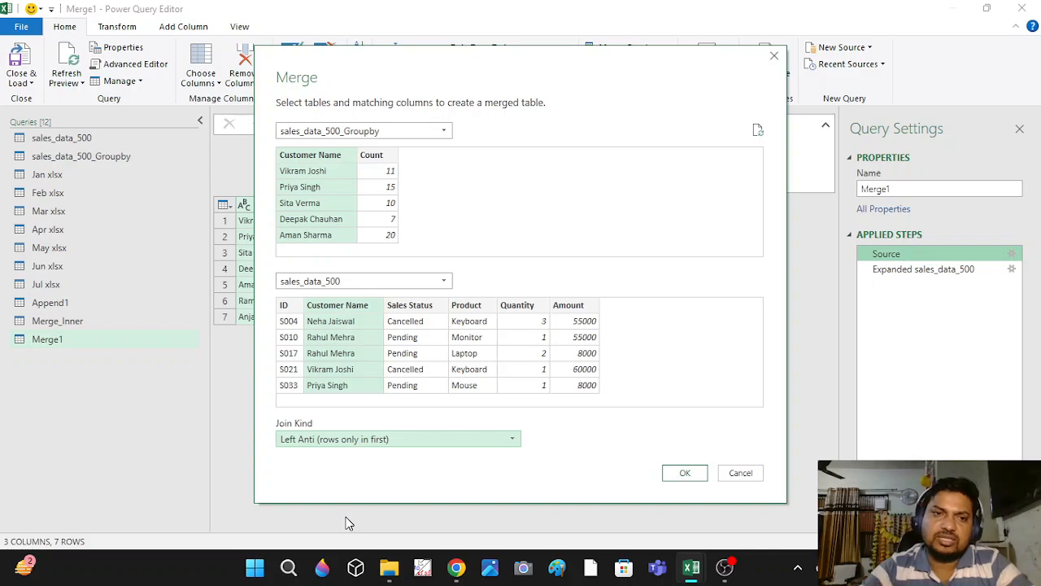
pyautogui.click(684, 473)
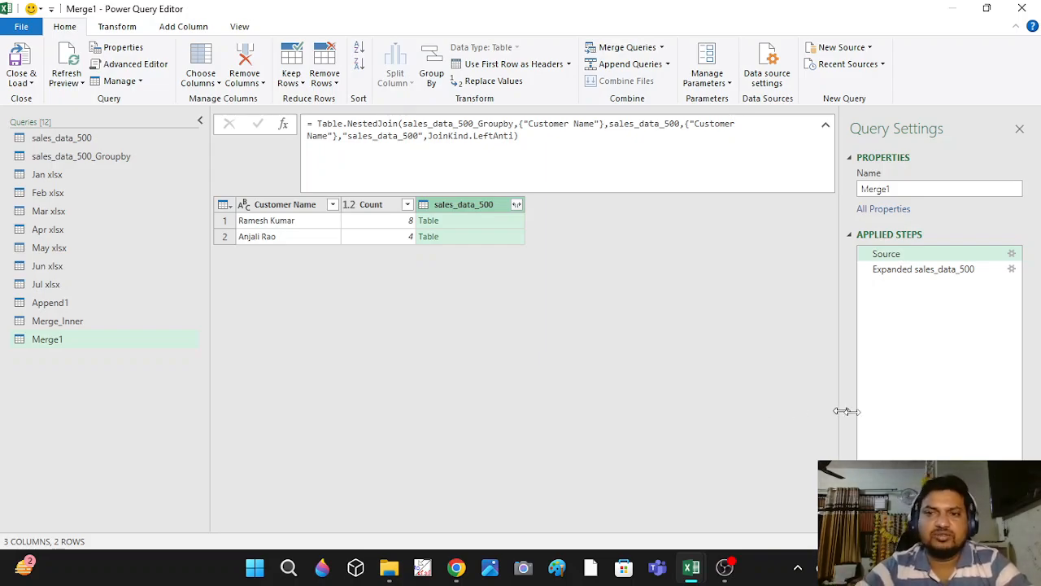
# Review the Expanded sales_data_500 step of Merge1, checking the Customer Name, Count and sales_data_500.Customer Name columns.
pyautogui.click(924, 274)
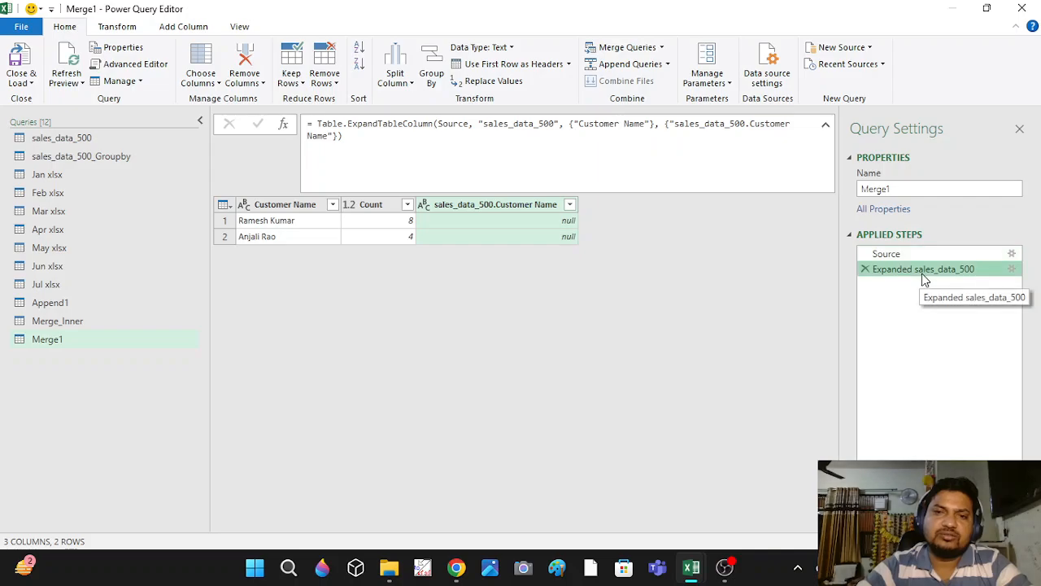
pyautogui.click(302, 218)
pyautogui.click(378, 205)
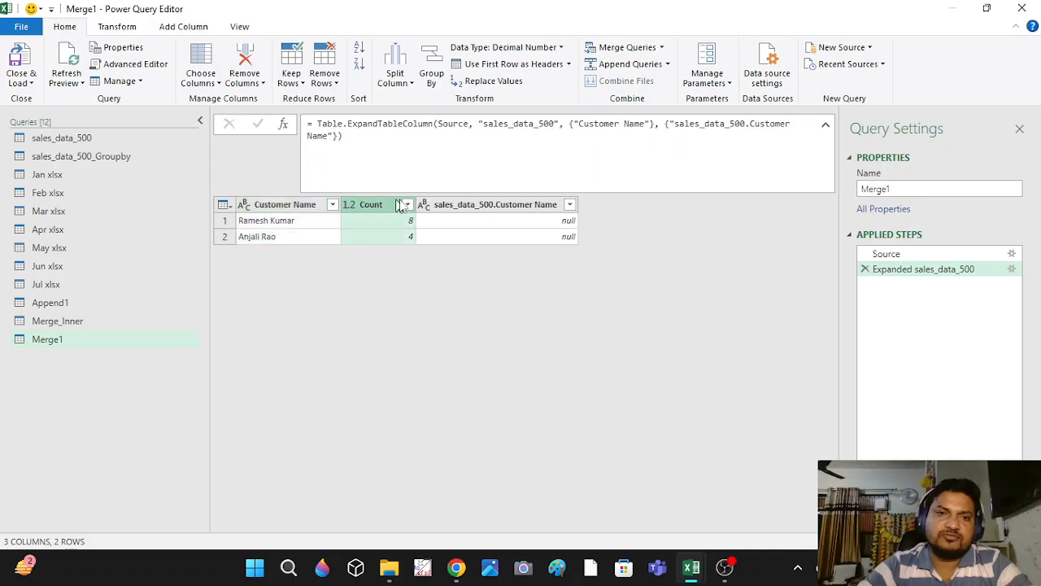
pyautogui.click(457, 206)
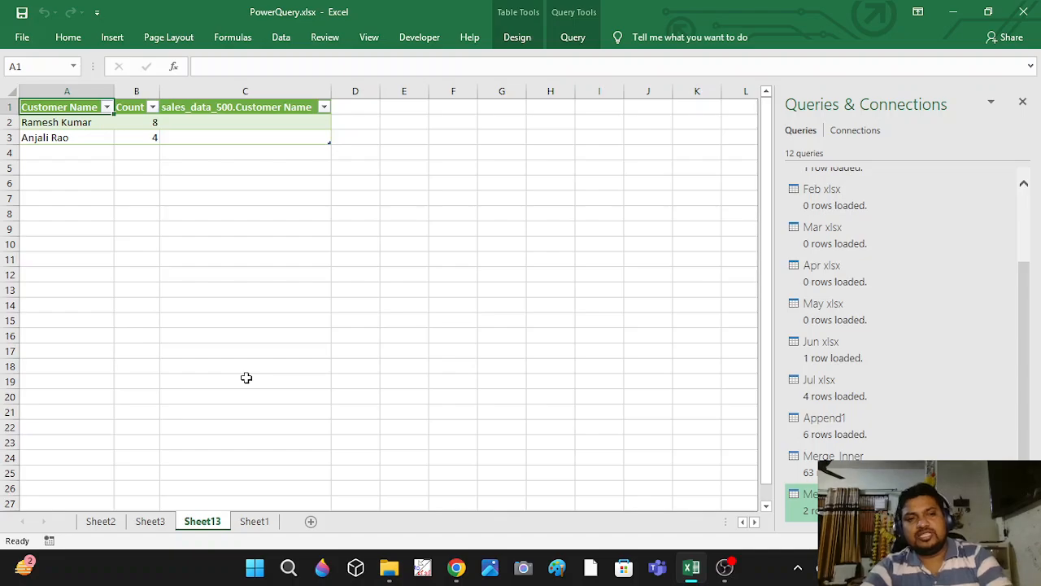
# Show Sheet1 of the PowerQuery.xlsx workbook and close the Queries & Connections pane.
pyautogui.hotkey('alt', 'Tab')
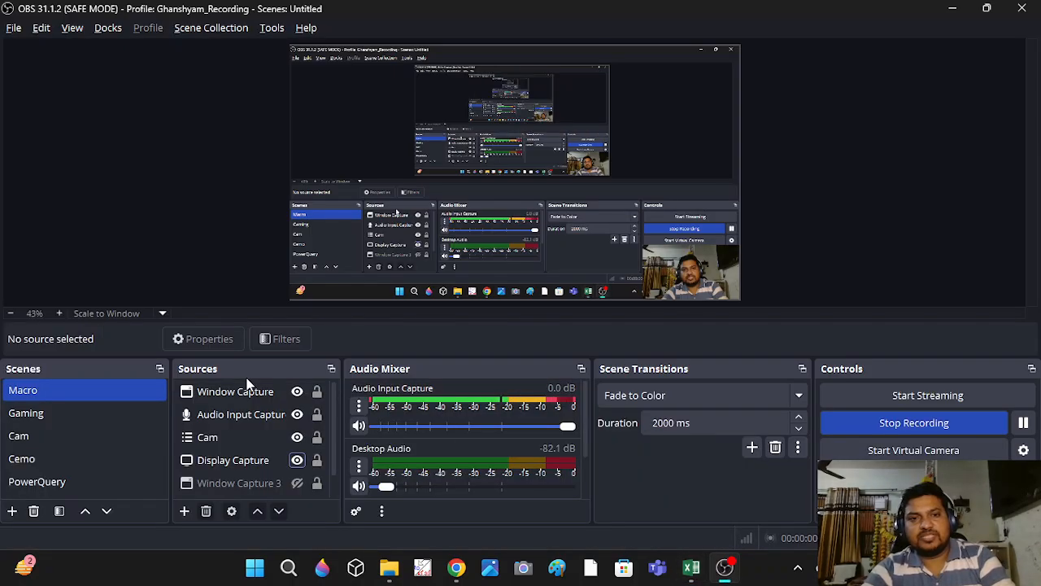
pyautogui.hotkey('alt', 'Tab')
pyautogui.click(254, 522)
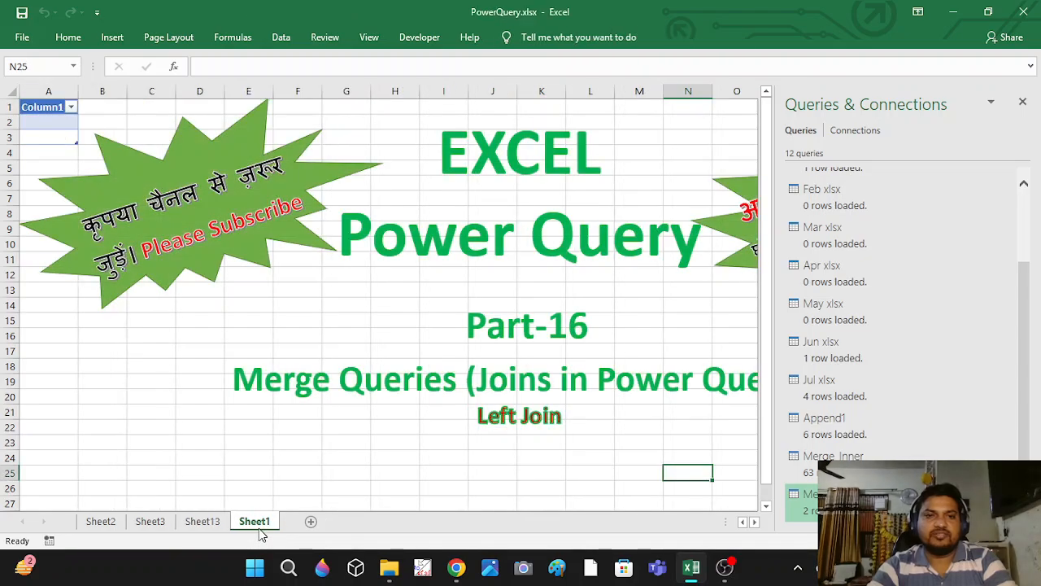
pyautogui.click(1023, 102)
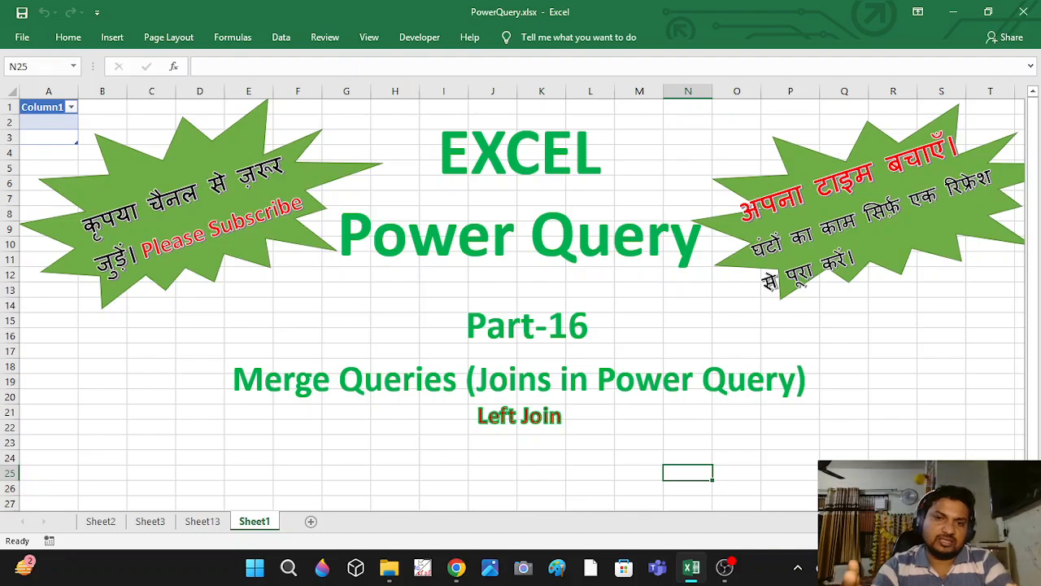